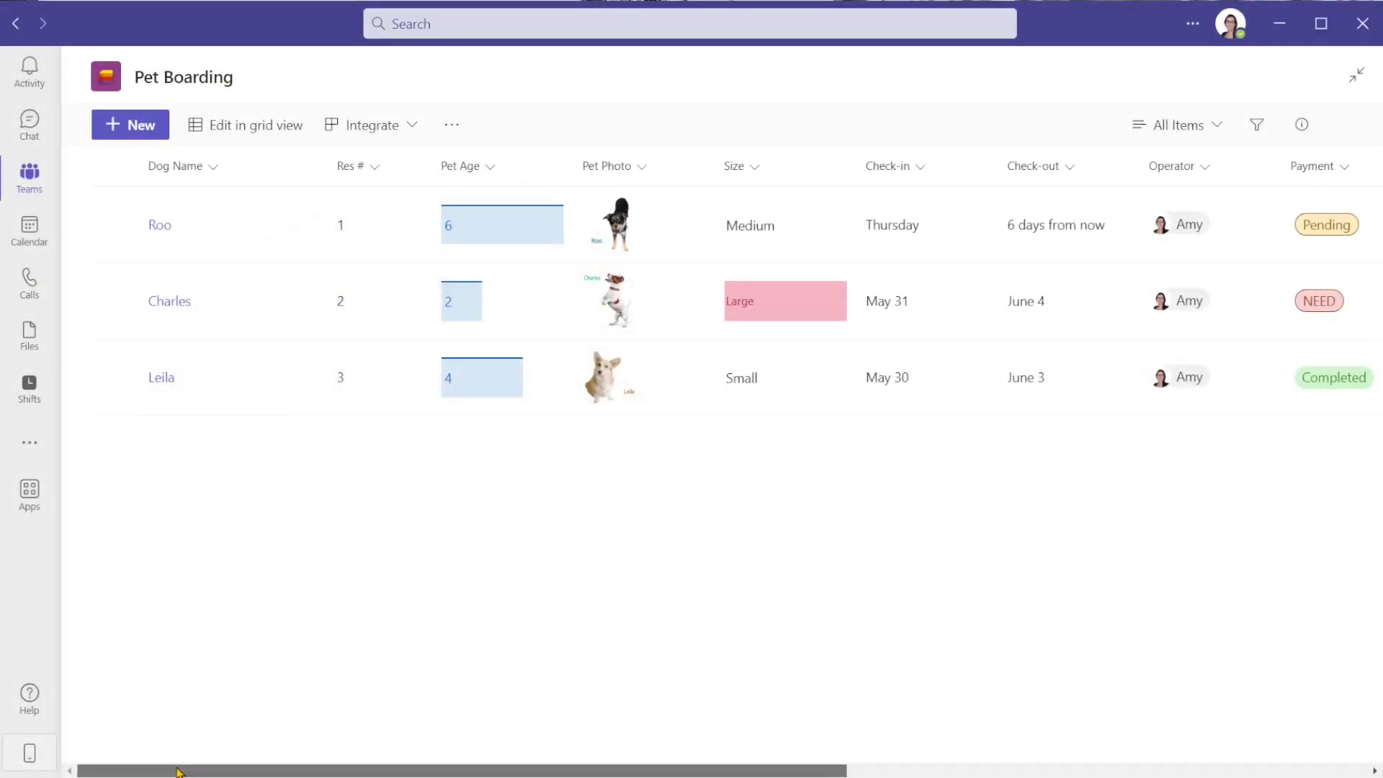
pyautogui.moveTo(178, 771); pyautogui.dragTo(699, 771)
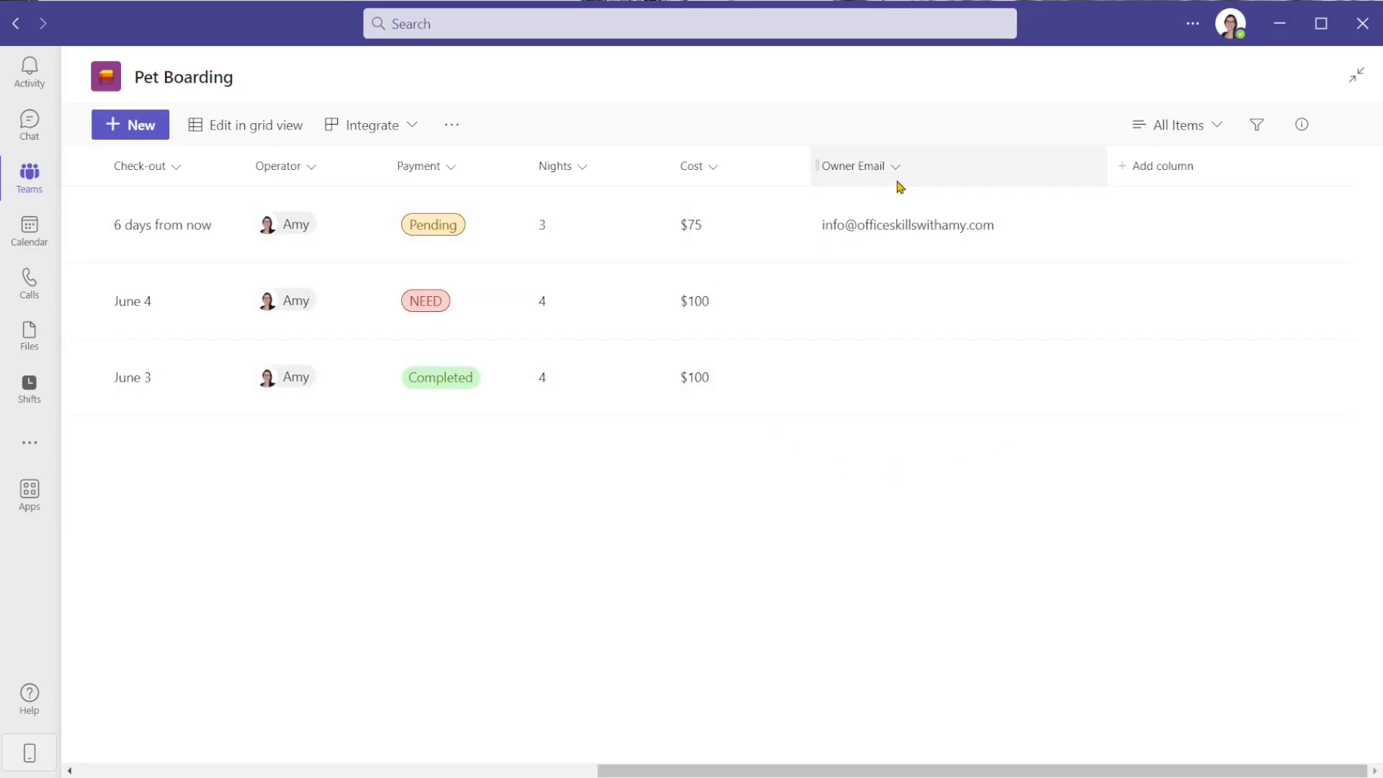
# - Open Roo's Pet Boarding record to review its details, then return to the list
pyautogui.click(876, 230)
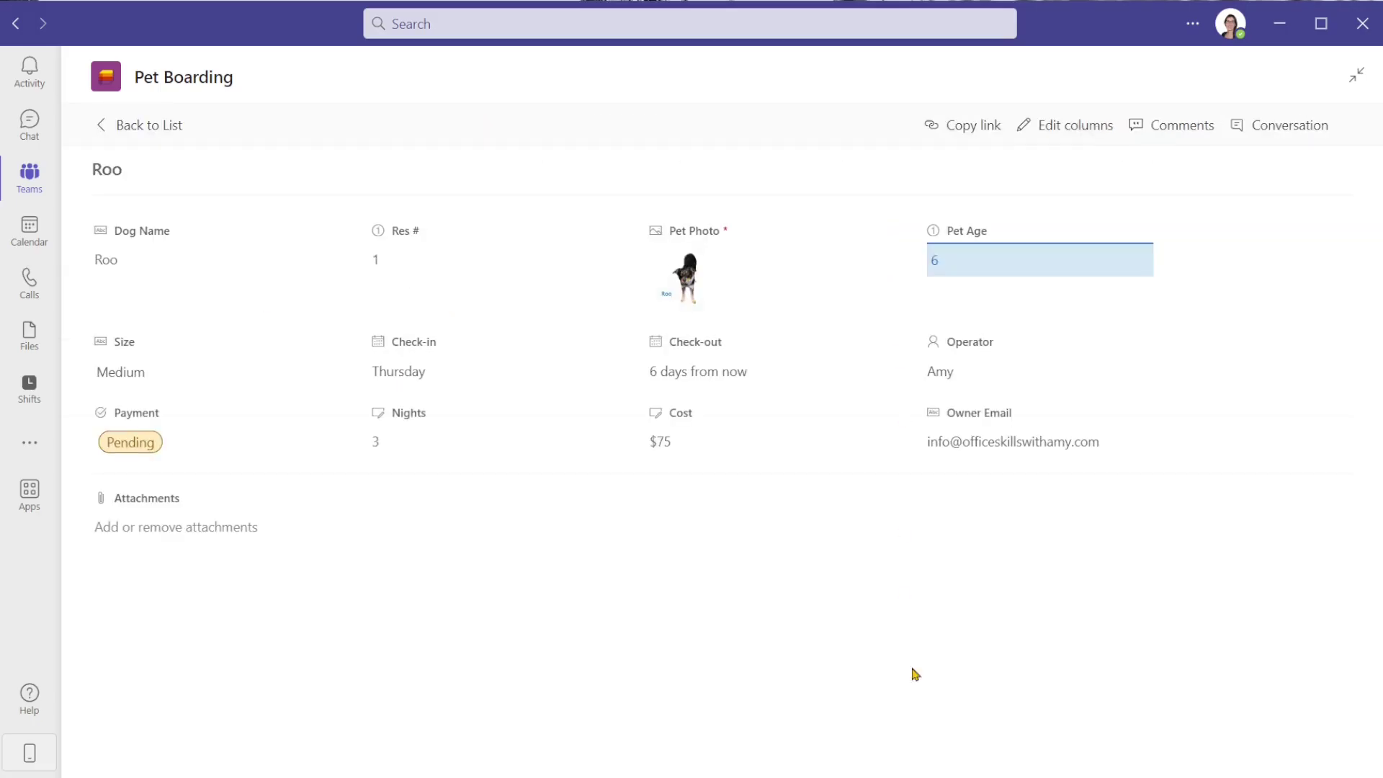
pyautogui.click(151, 126)
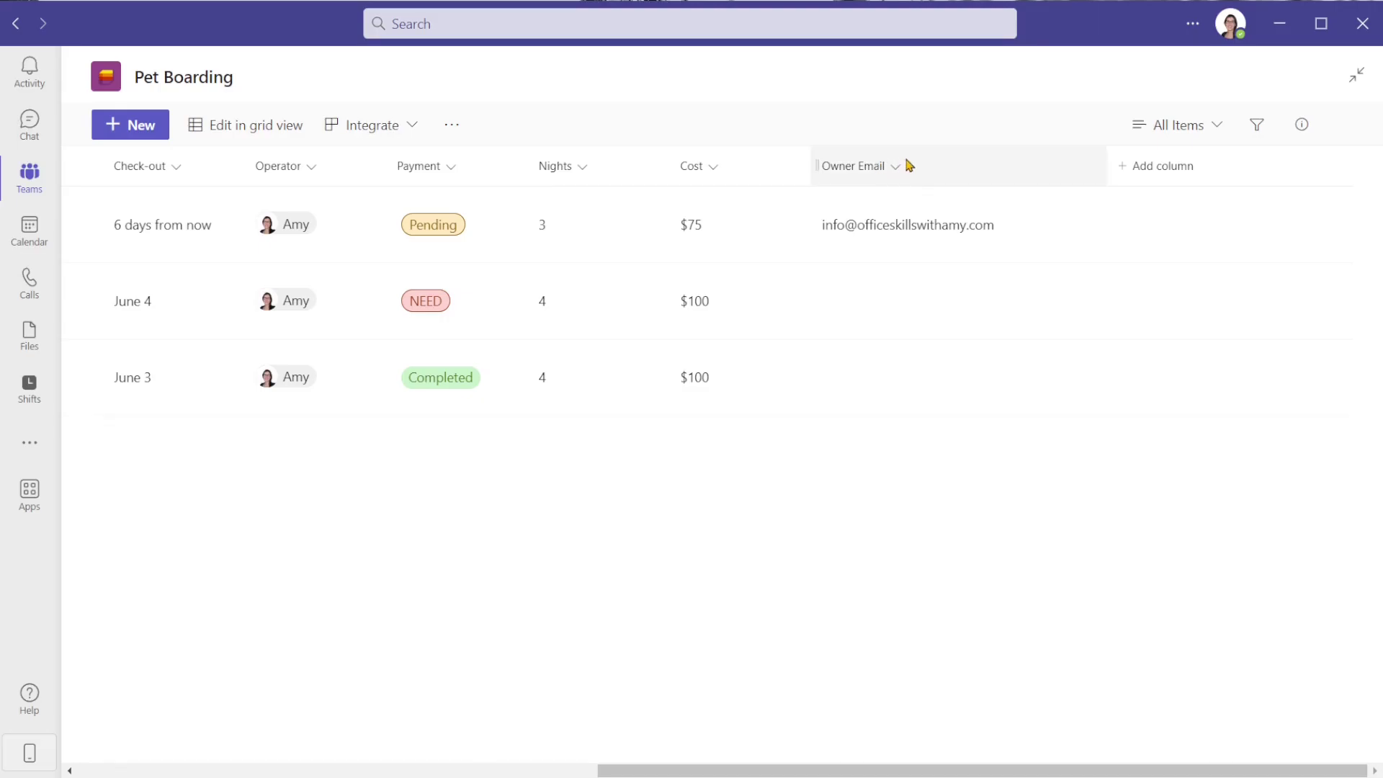
pyautogui.moveTo(886, 342)
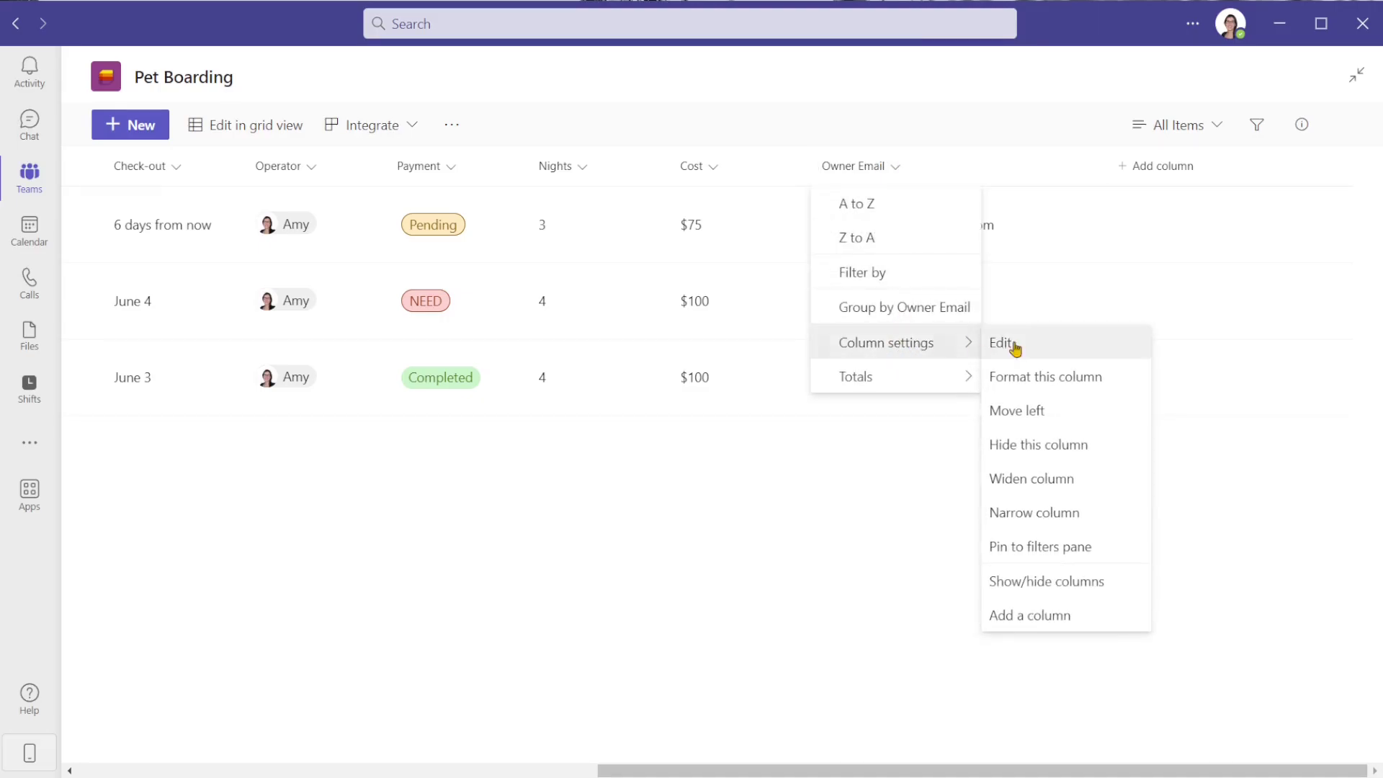
# - View the Owner Email column settings unchanged, then open its Format this column pane
pyautogui.click(1014, 343)
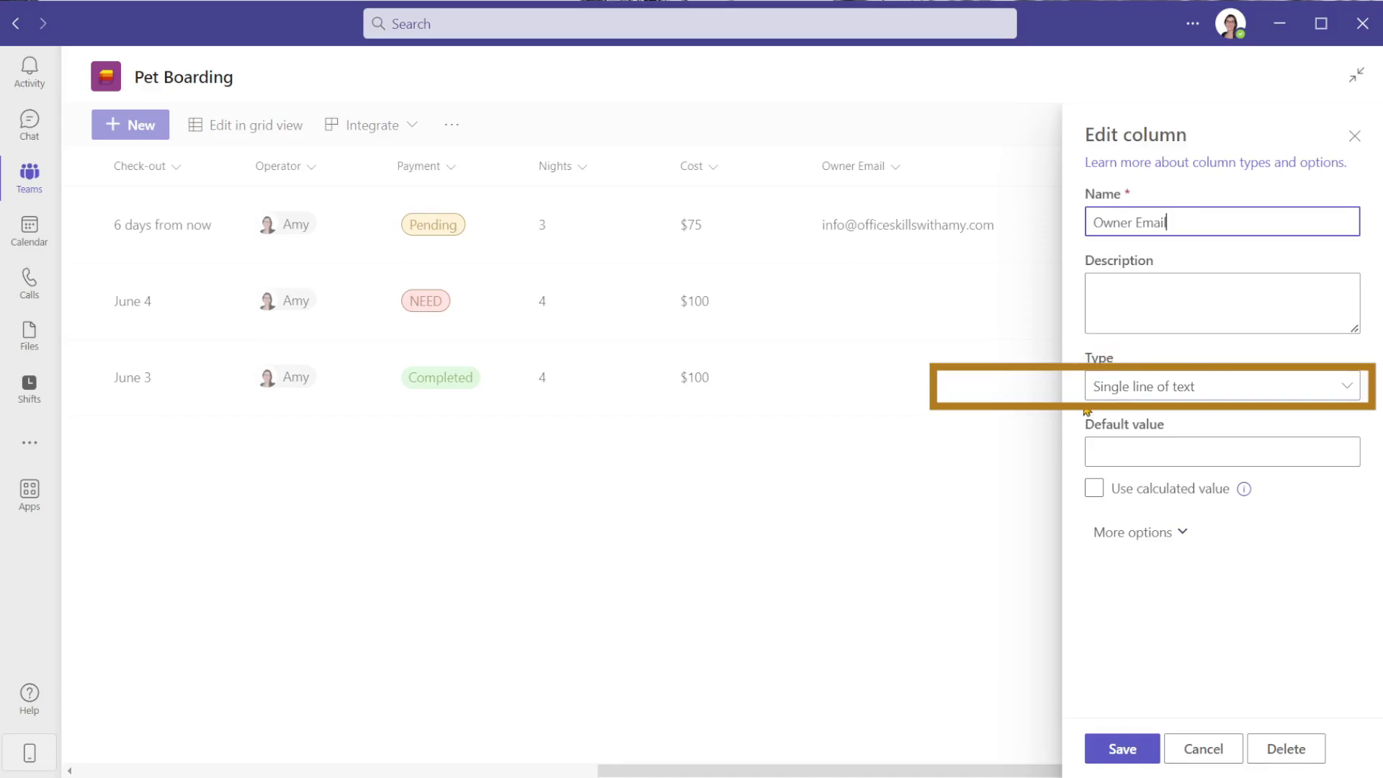
pyautogui.press('Escape')
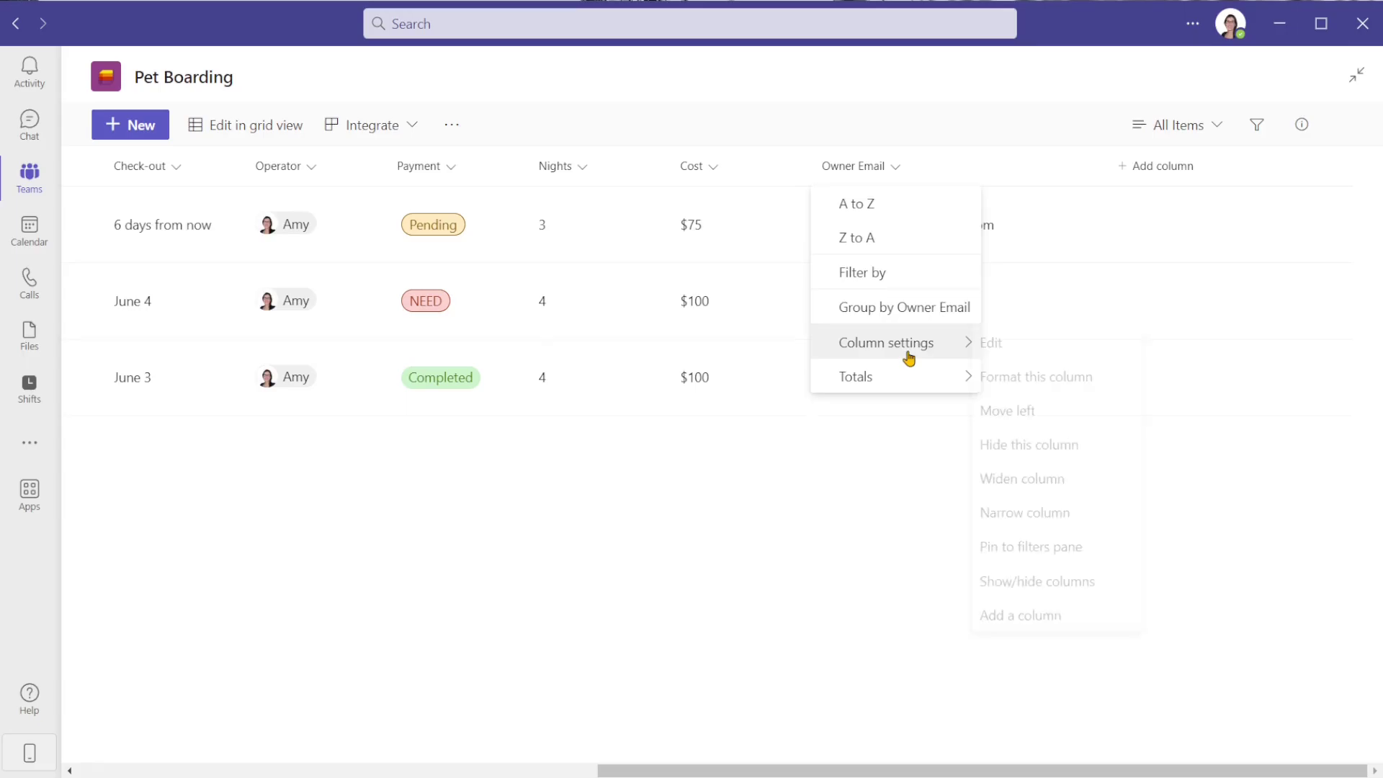
pyautogui.click(1114, 377)
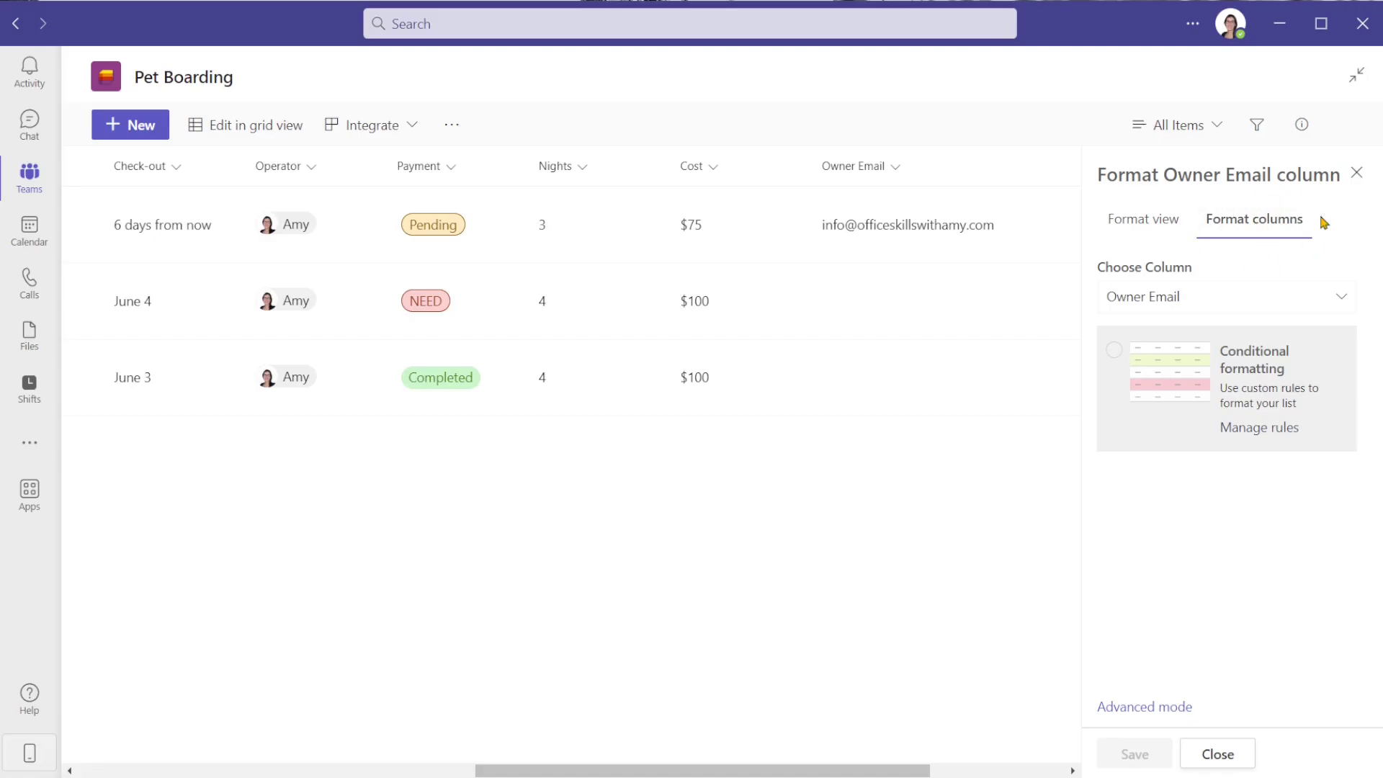
# - Replace the Owner Email default JSON with pasted mailto-link JSON in Advanced mode and save
pyautogui.click(1148, 708)
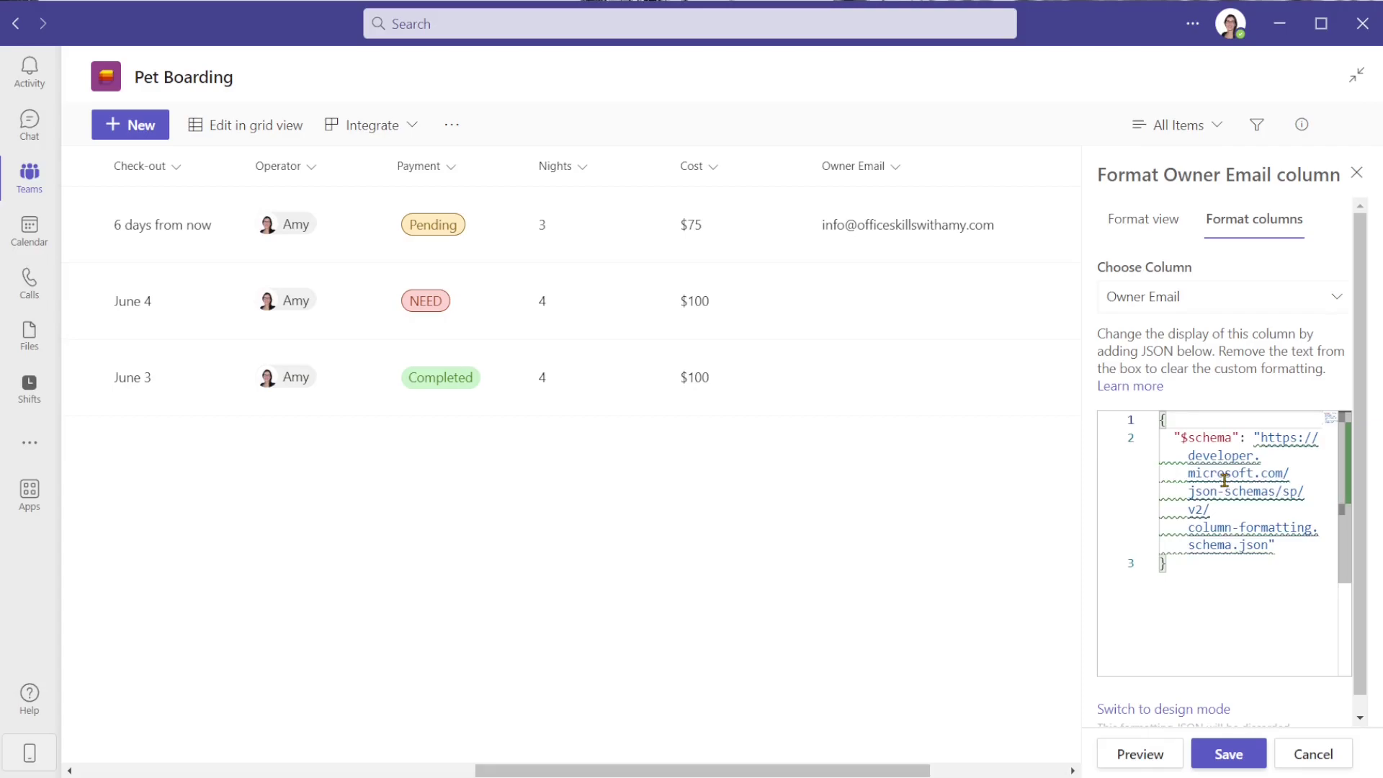
pyautogui.click(1163, 425)
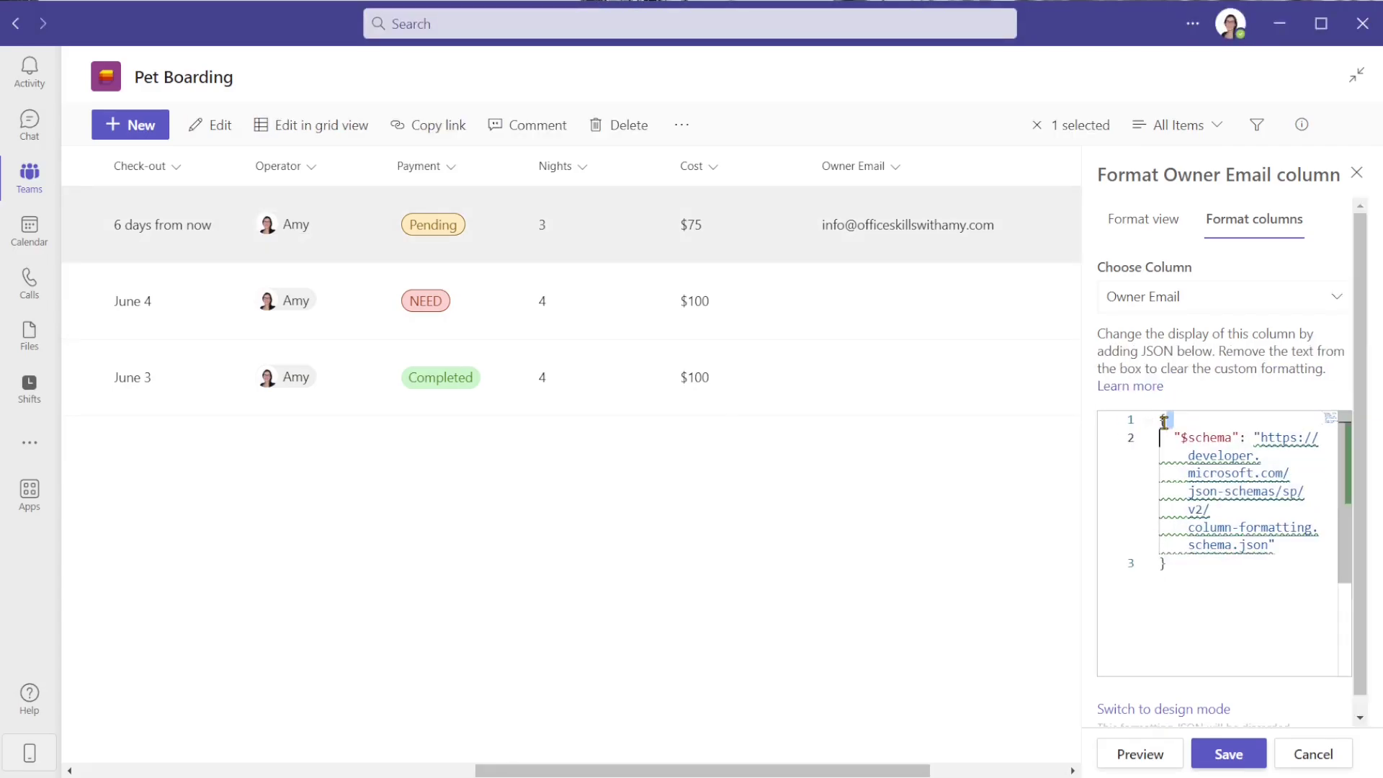
pyautogui.hotkey('ctrl', 'a')
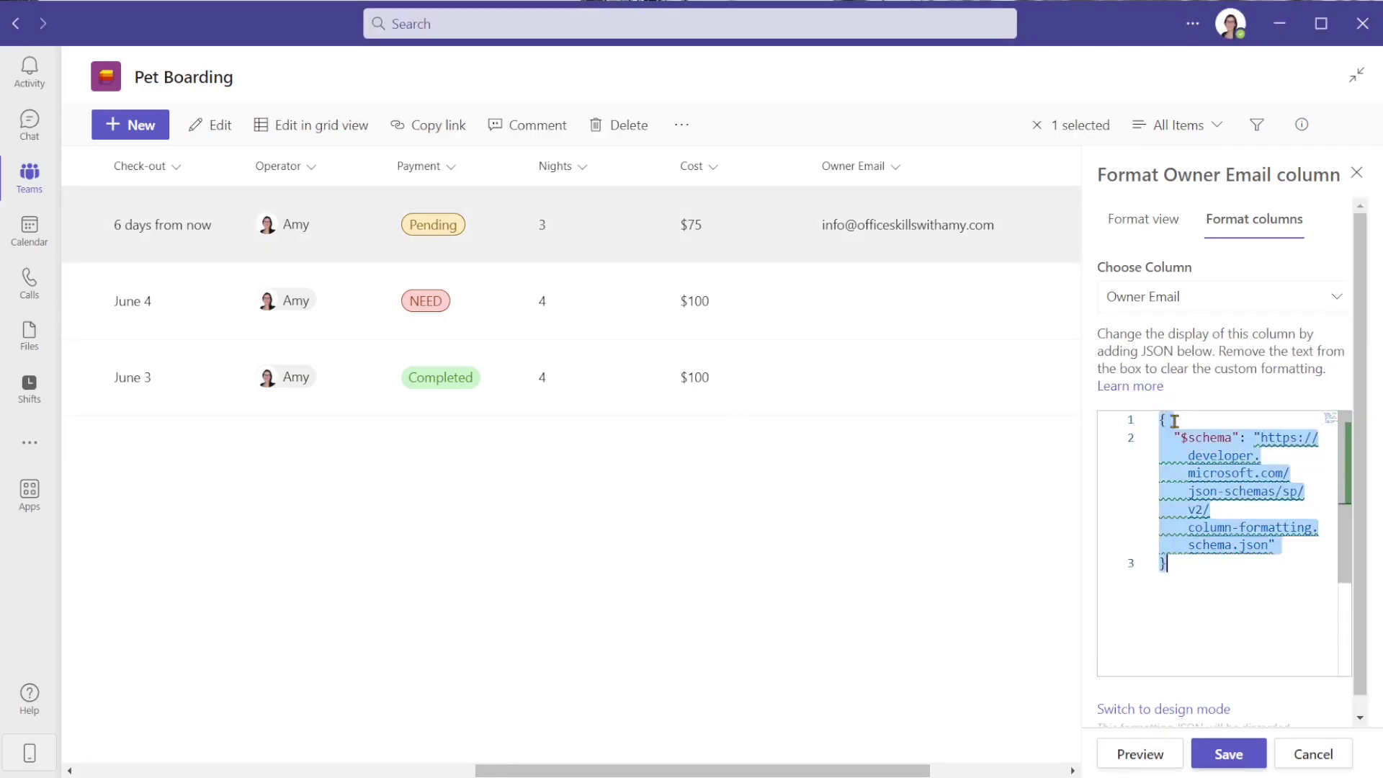
pyautogui.press('Delete')
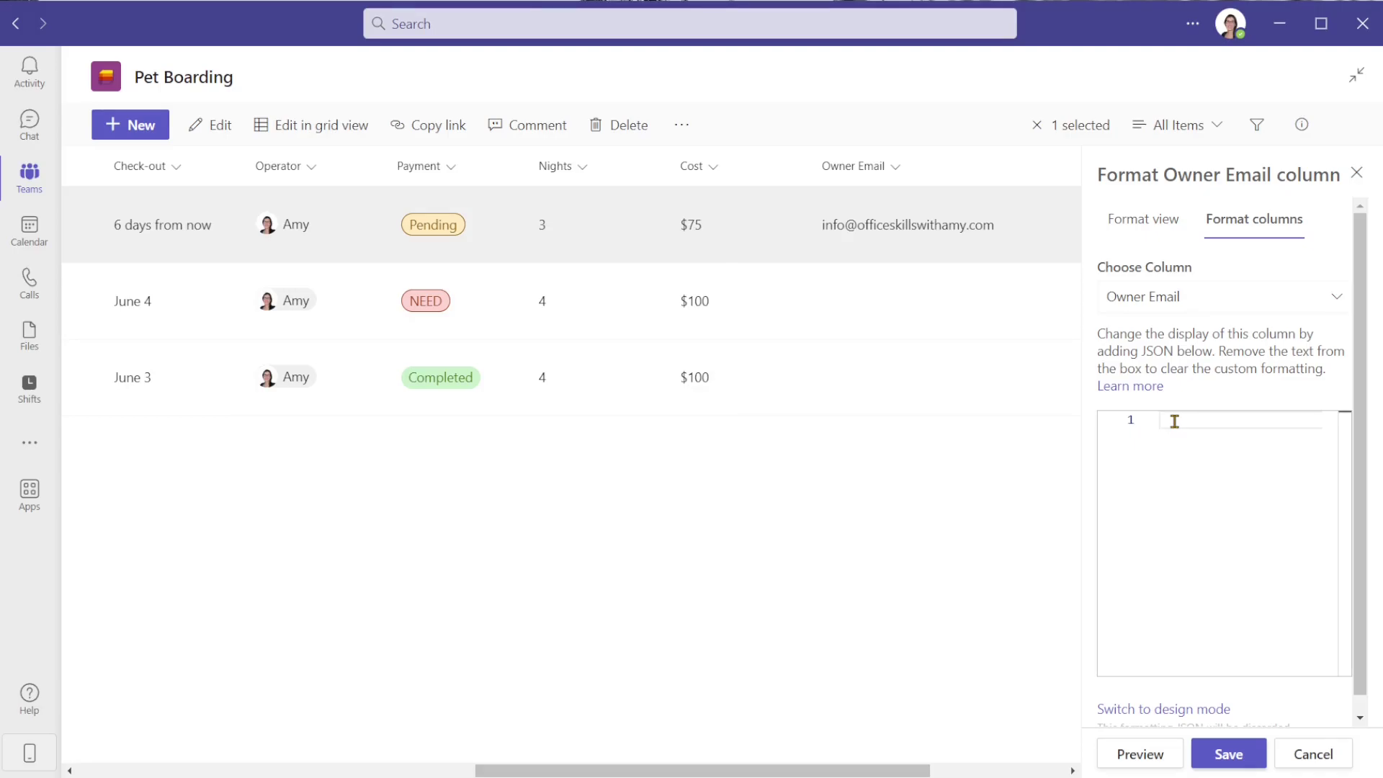
pyautogui.hotkey('ctrl', 'v')
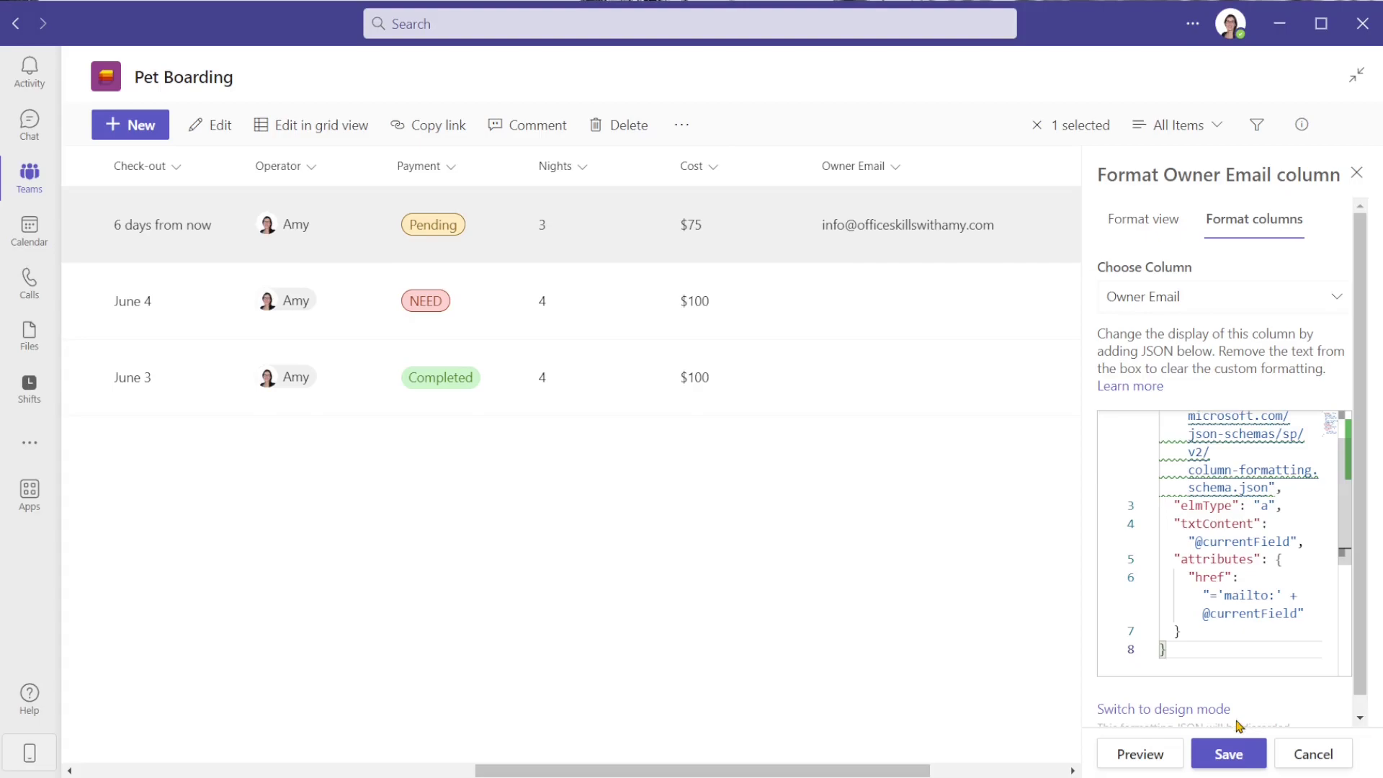
pyautogui.click(1242, 757)
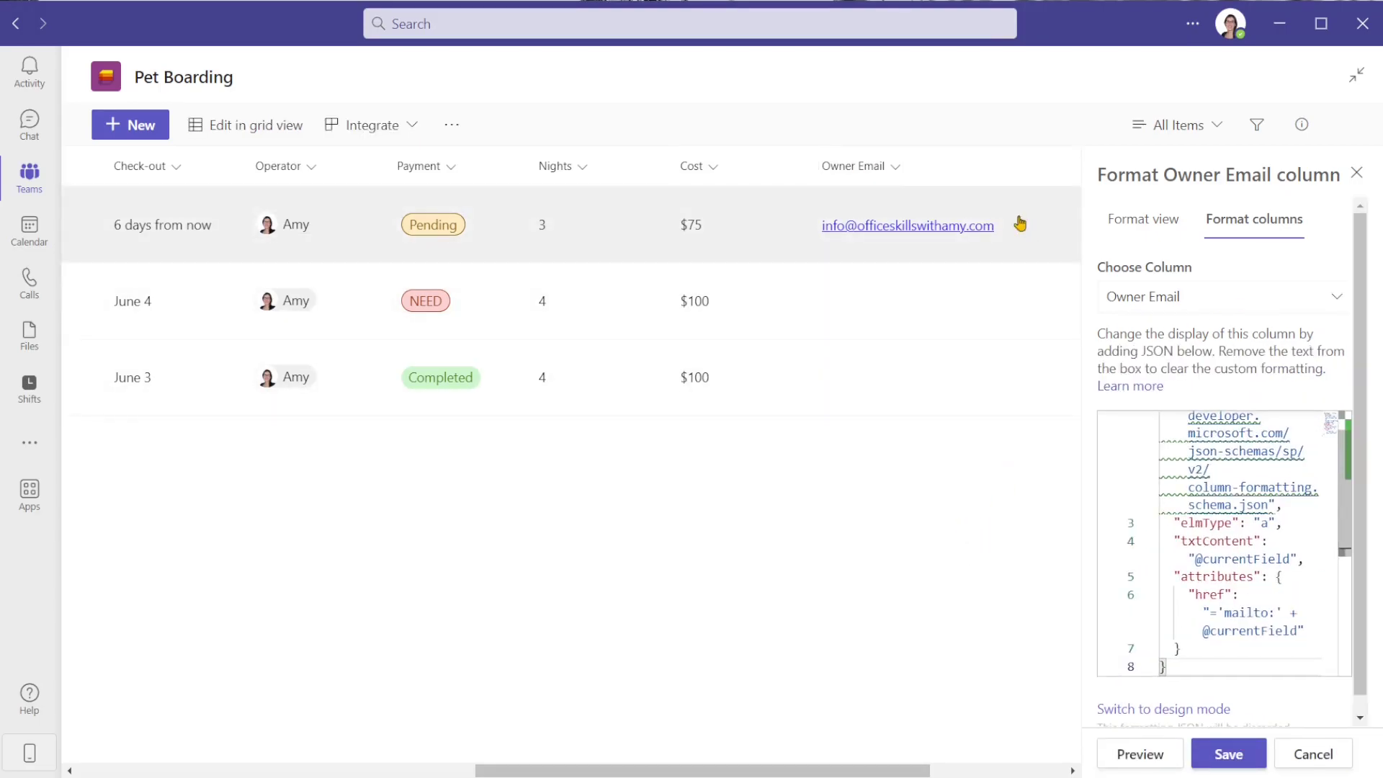
pyautogui.click(1356, 175)
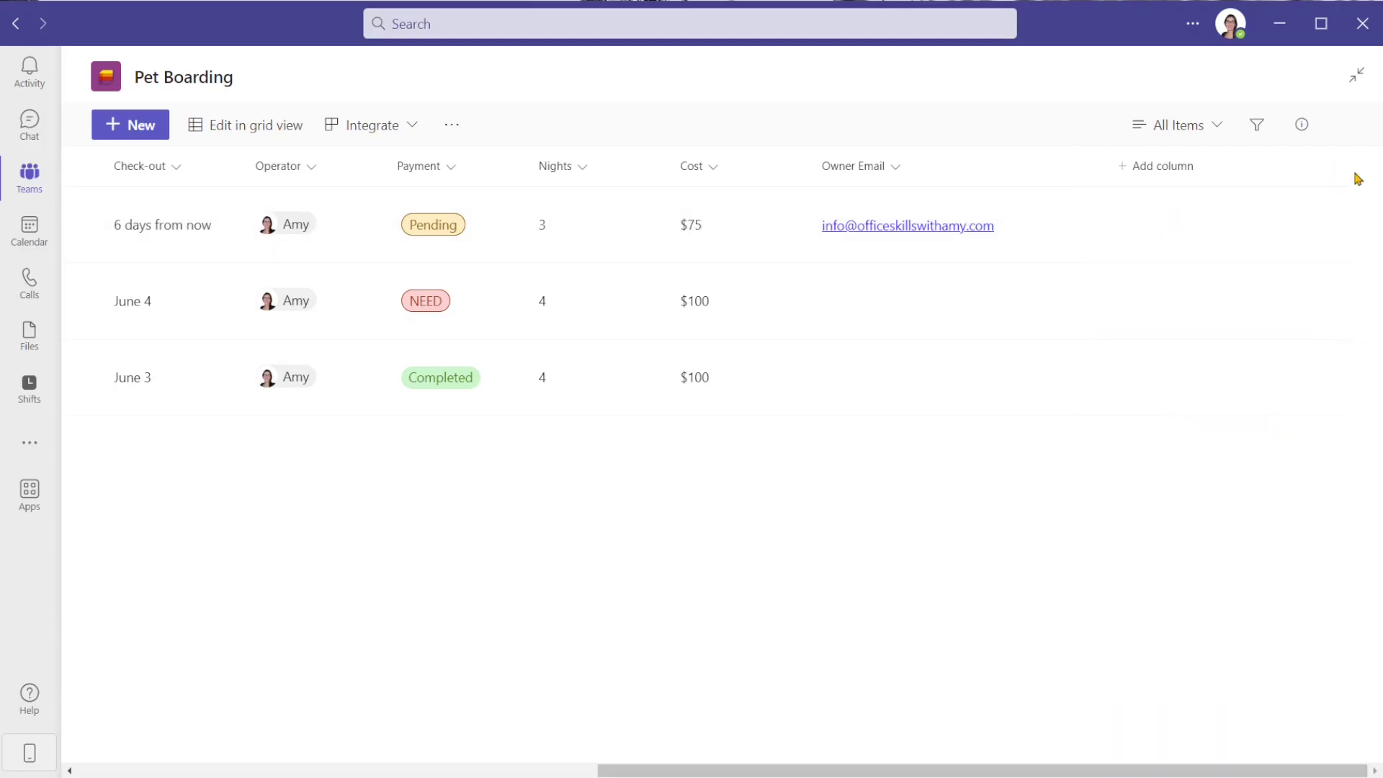
pyautogui.click(952, 230)
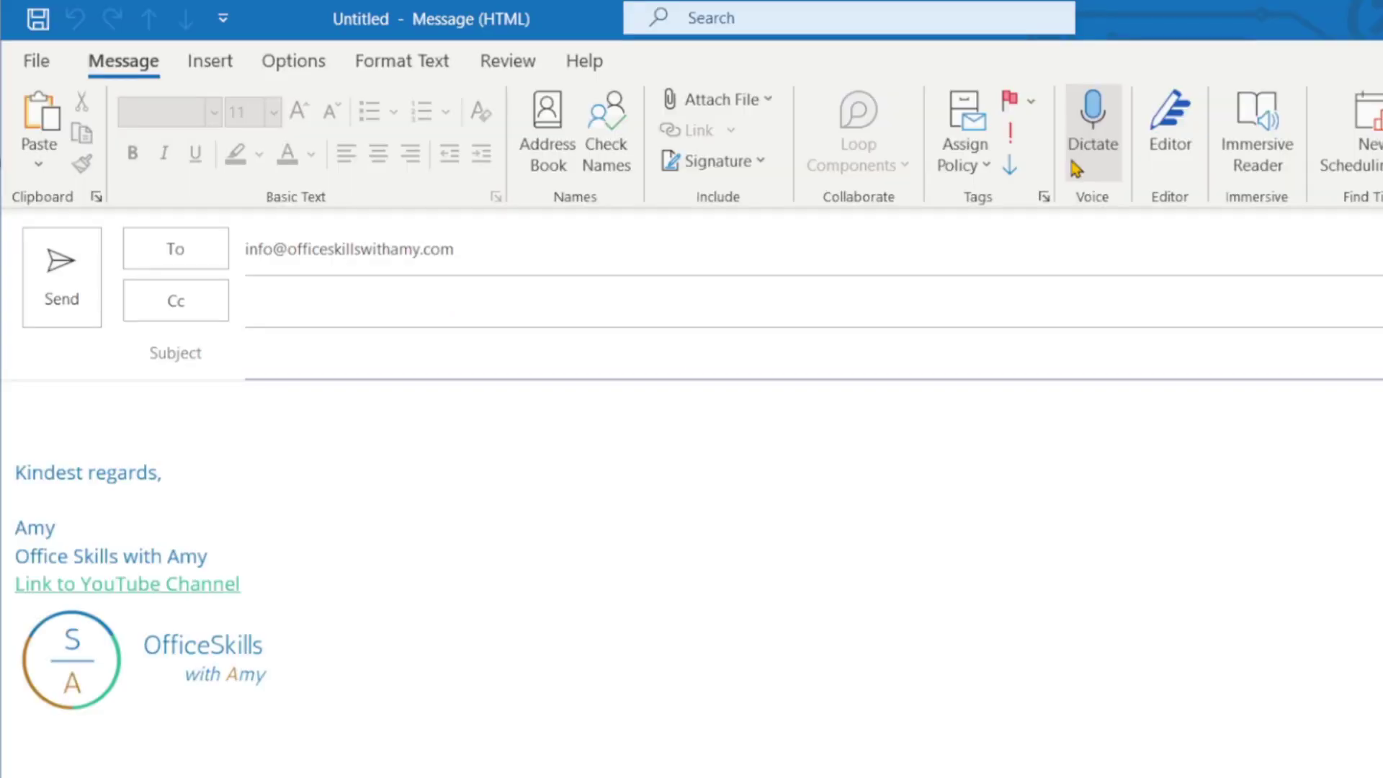